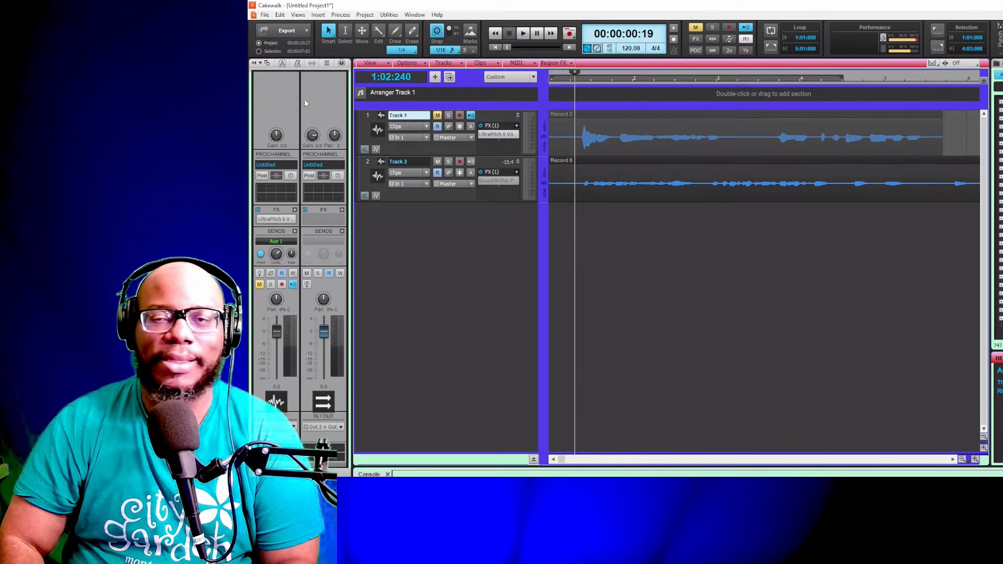
Open the UltraPitch plugin window from Track 1's effects bin and reposition it beside the tracks
double_click(496, 134)
drag(565, 190, 595, 115)
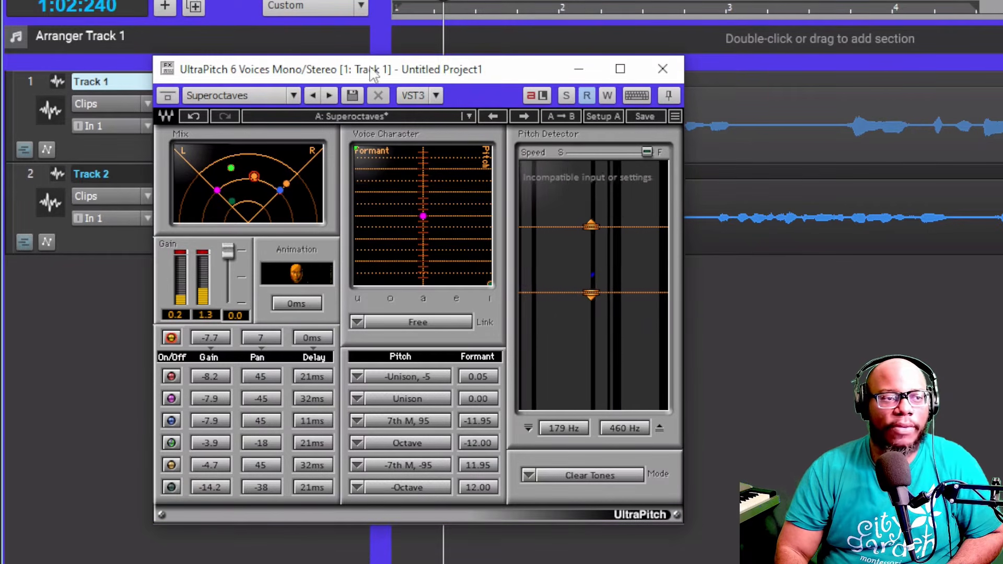
drag(385, 74, 368, 136)
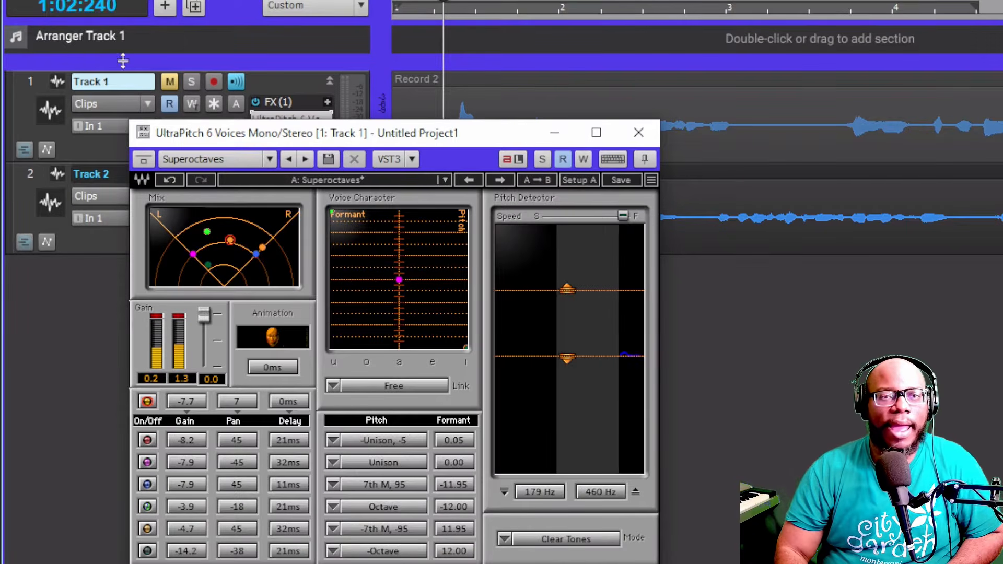
drag(446, 138, 475, 169)
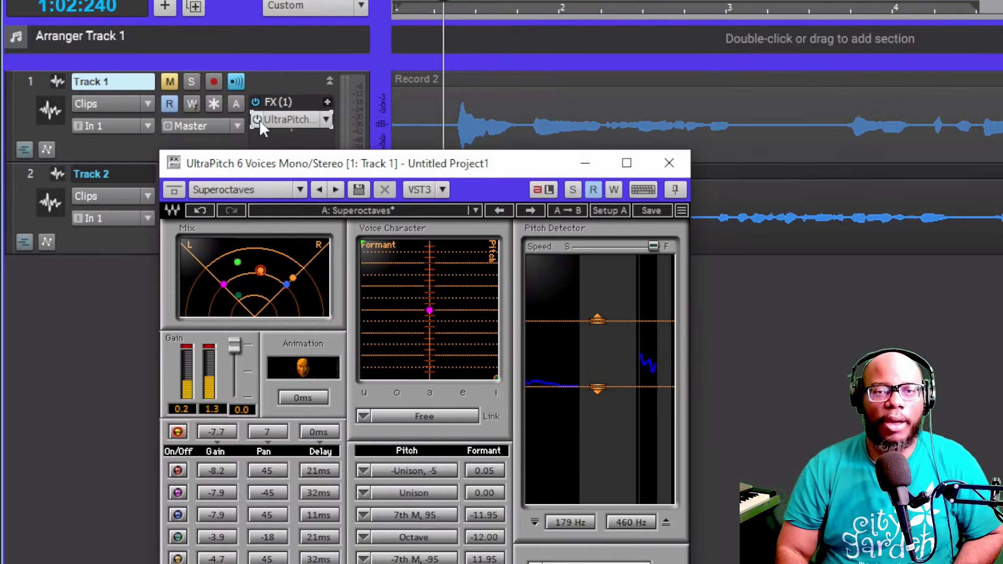
Bypass UltraPitch on Track 1, unmute Track 1 and toggle its input echo
click(257, 119)
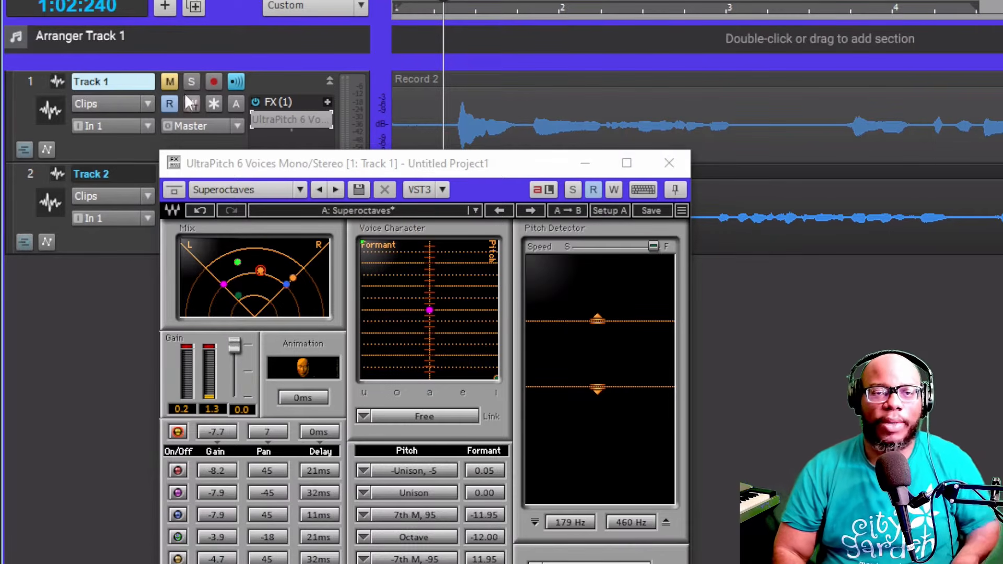
click(169, 81)
click(233, 83)
Mute Track 2 and play back the dry Track 1 vocal, then stop
drag(445, 167, 661, 232)
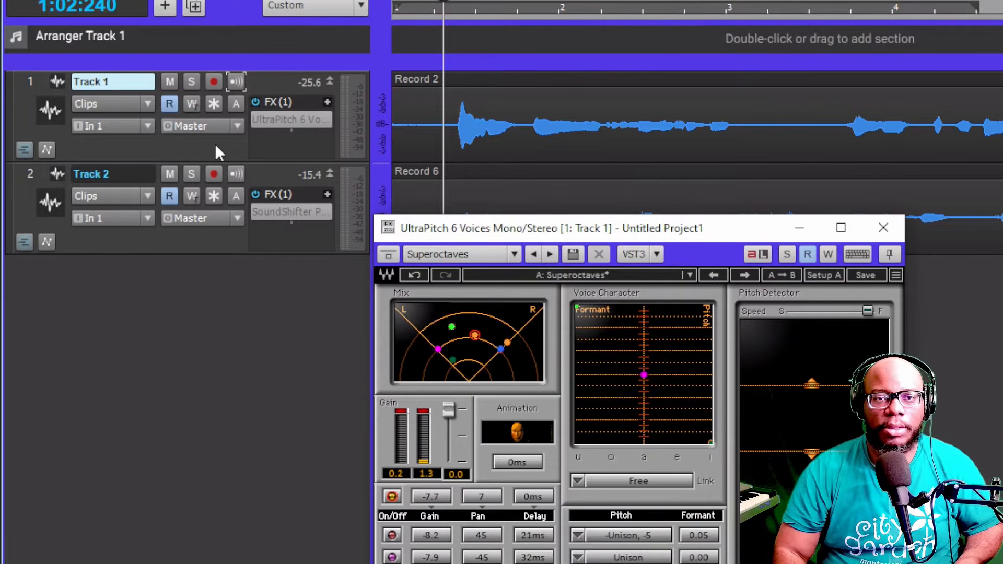
click(168, 176)
key(space)
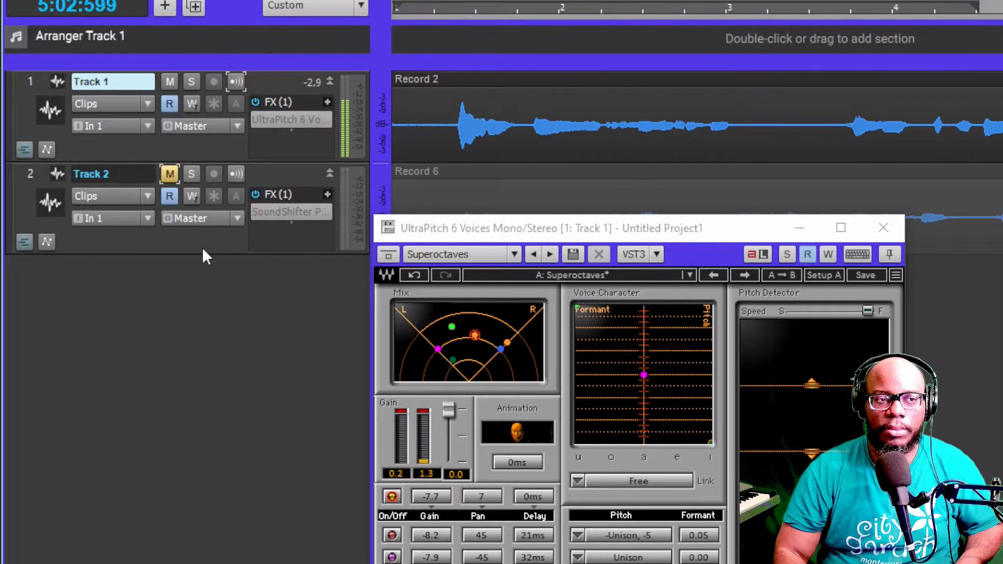
key(space)
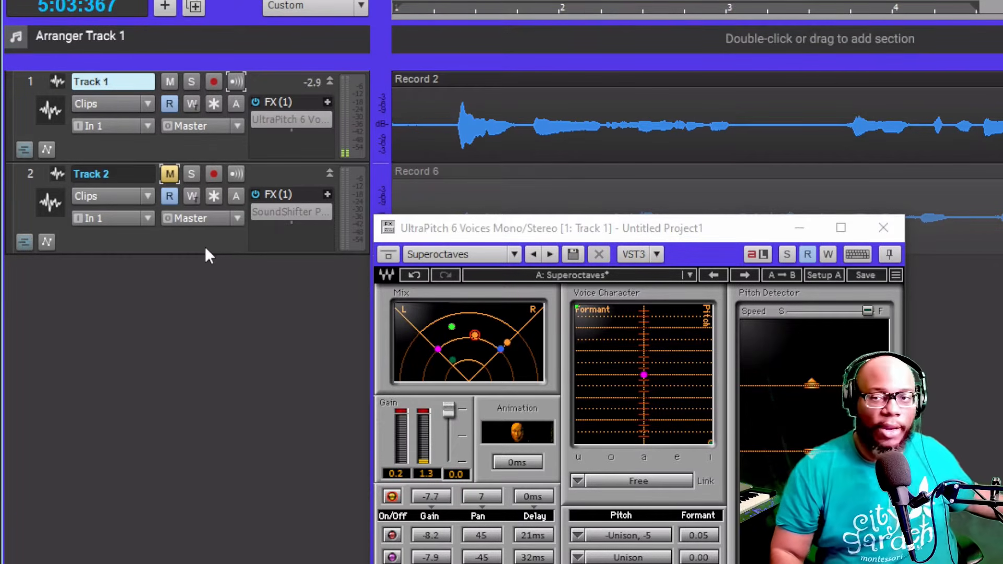
Return the playhead to the start, re-enable UltraPitch on Track 1 and play the processed vocal
drag(568, 232, 590, 205)
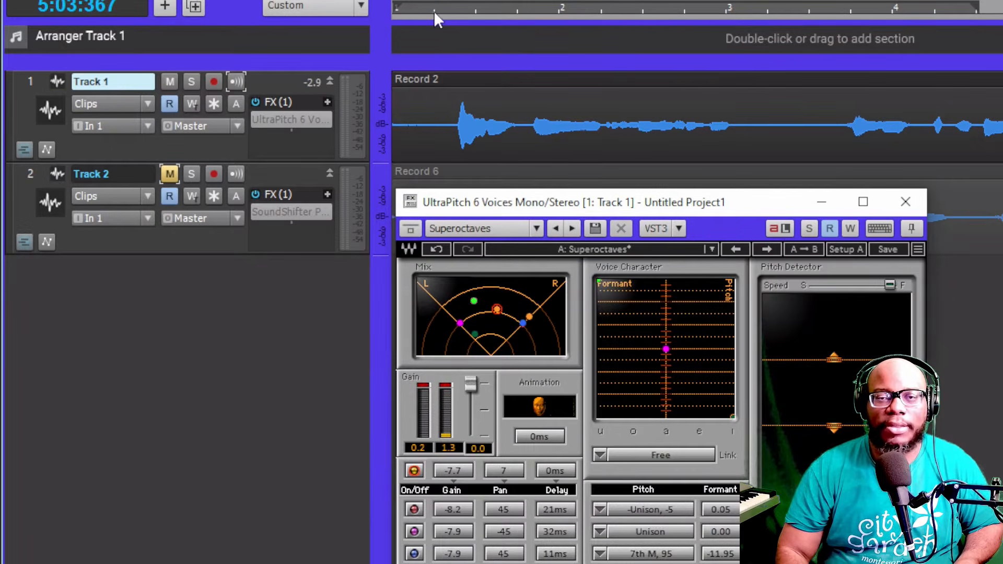
click(434, 10)
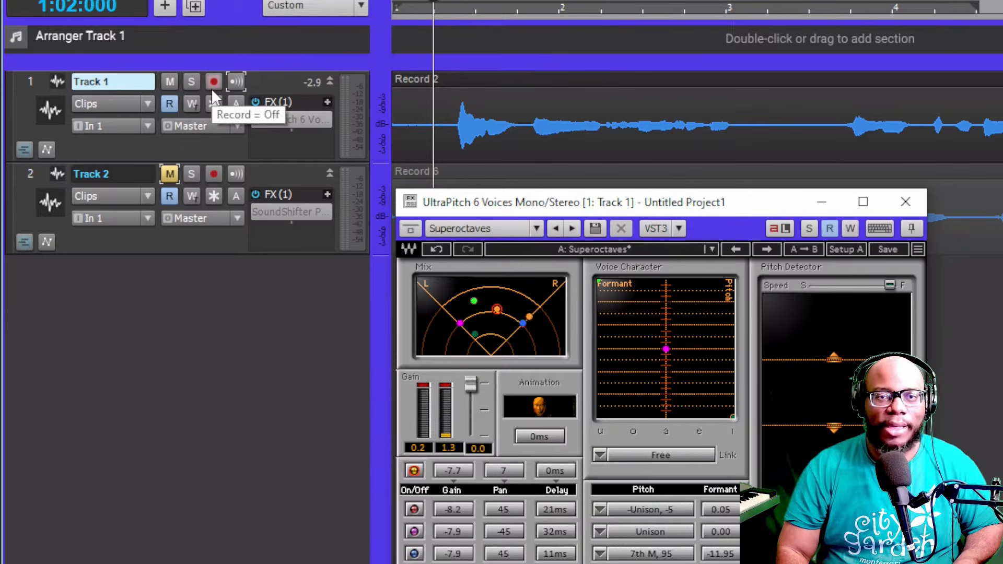
click(256, 121)
key(space)
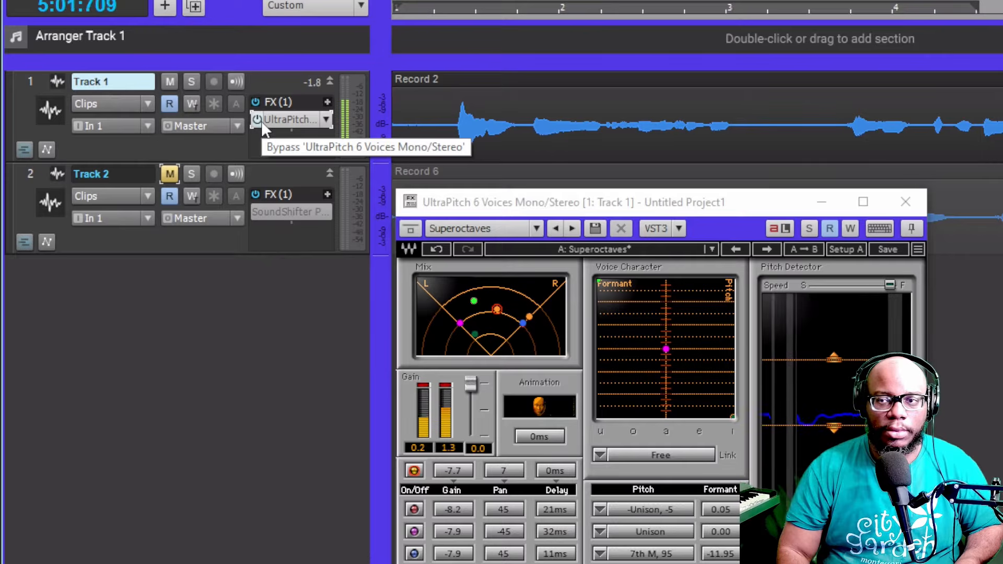
key(space)
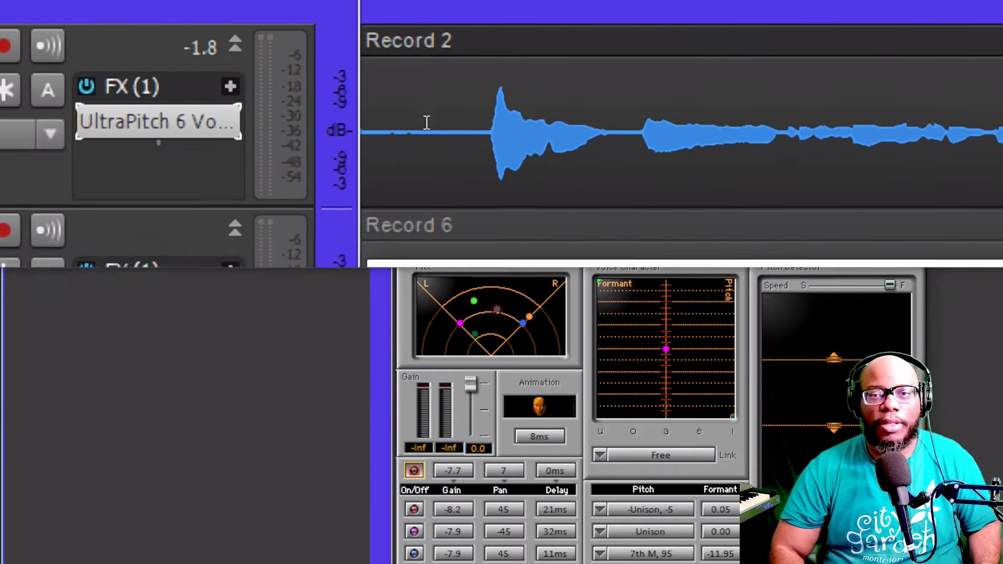
Start playback and lower the original voice's gain to -17.0
key(space)
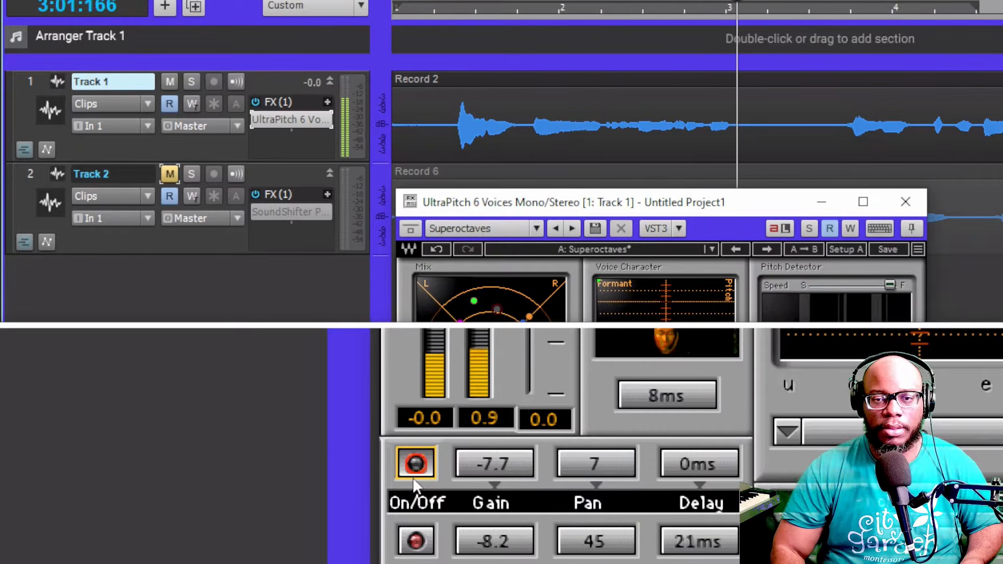
click(417, 490)
click(414, 472)
drag(454, 470, 477, 486)
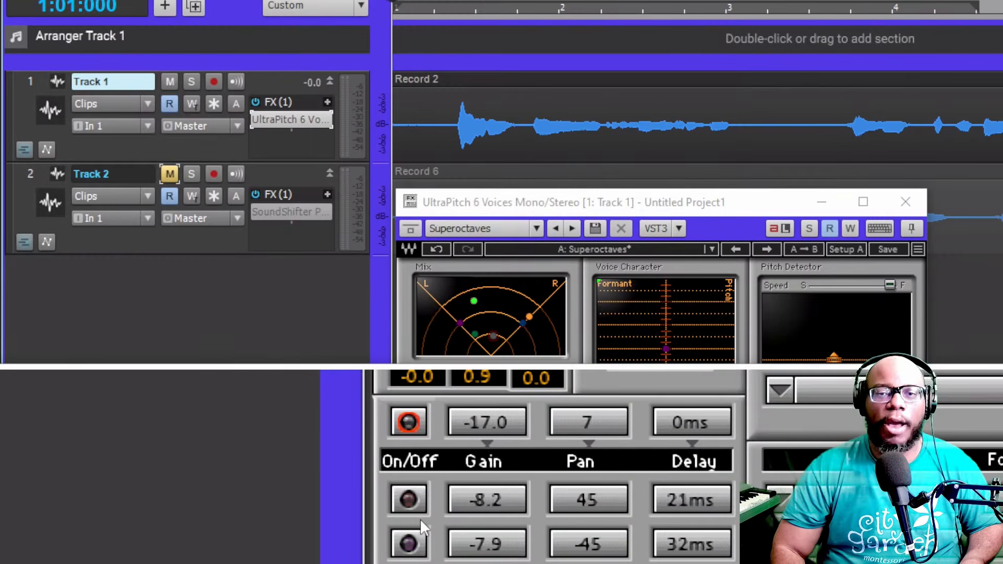
Switch voices 1 to 3 on and back off one at a time to audition them, then play
click(411, 509)
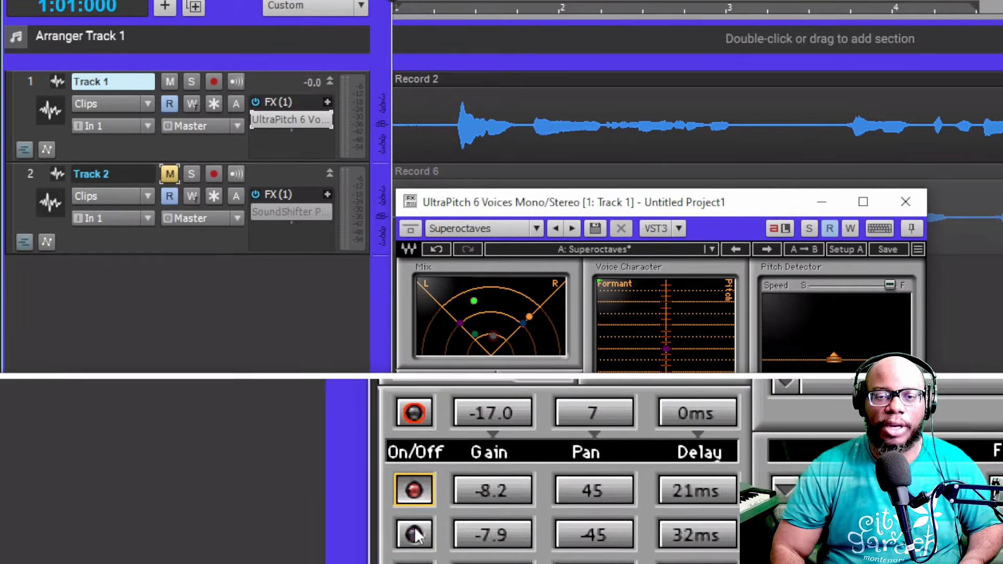
click(415, 528)
click(414, 554)
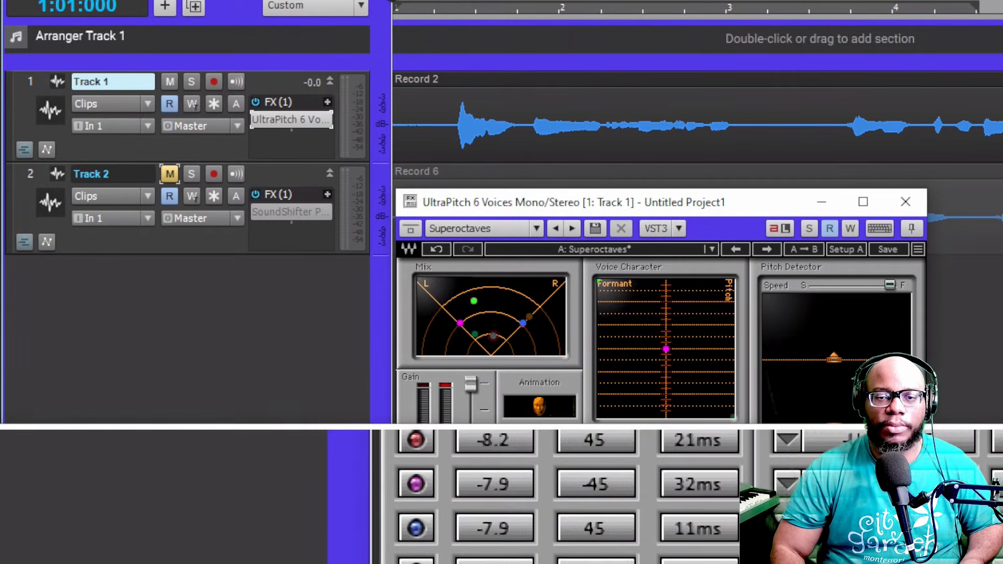
click(415, 555)
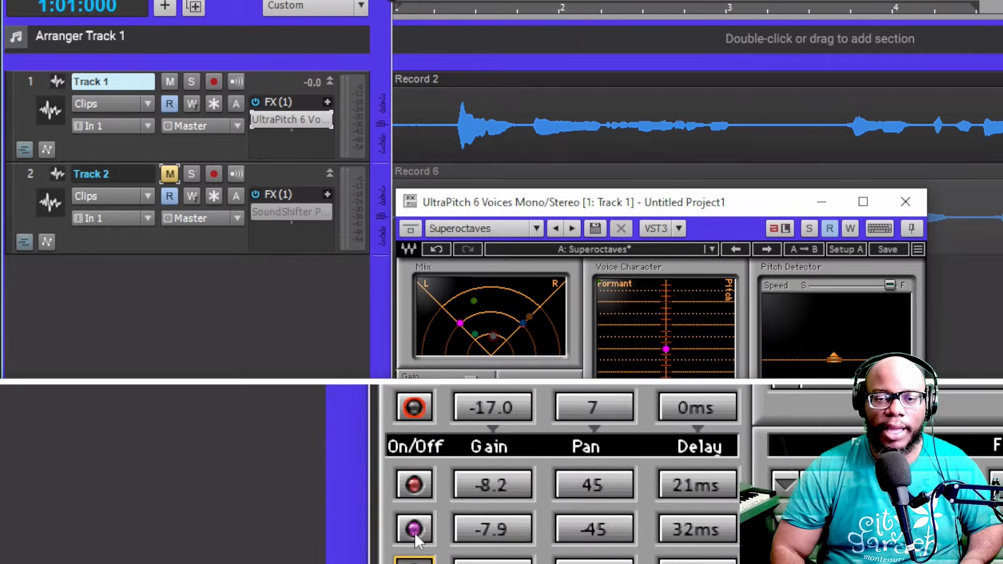
click(415, 532)
click(413, 508)
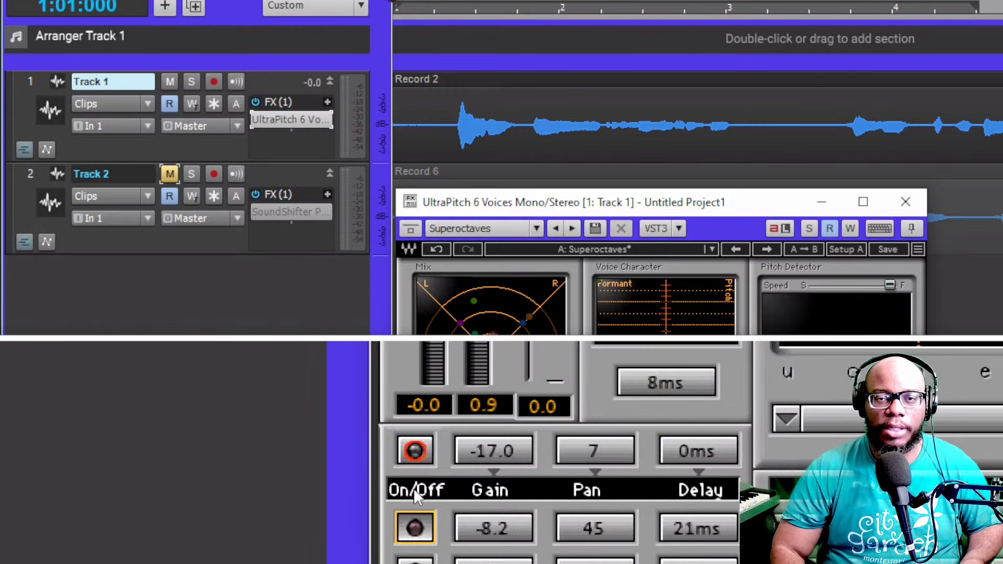
key(space)
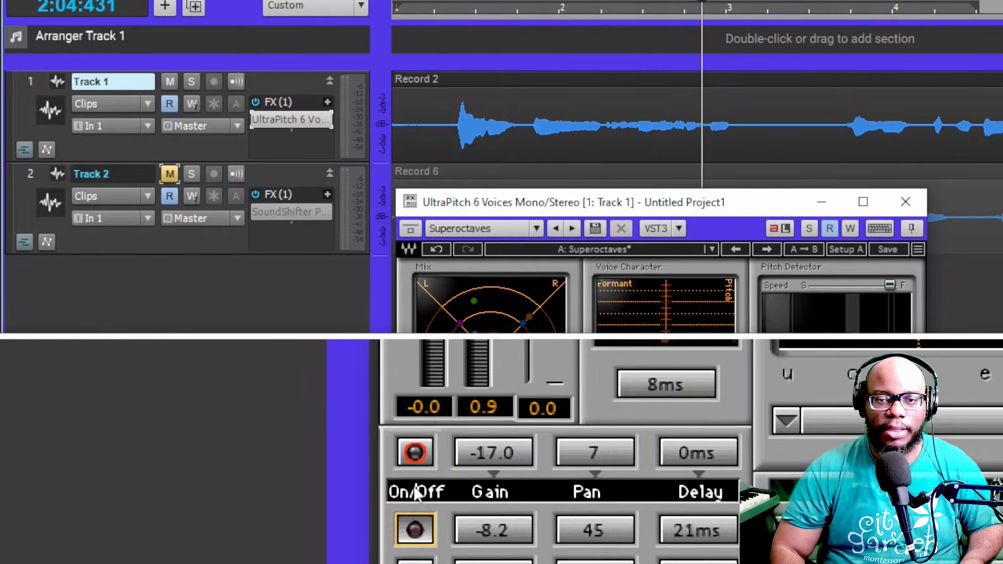
Turn the original voice on, set its gain to -1.5 and play back
click(415, 473)
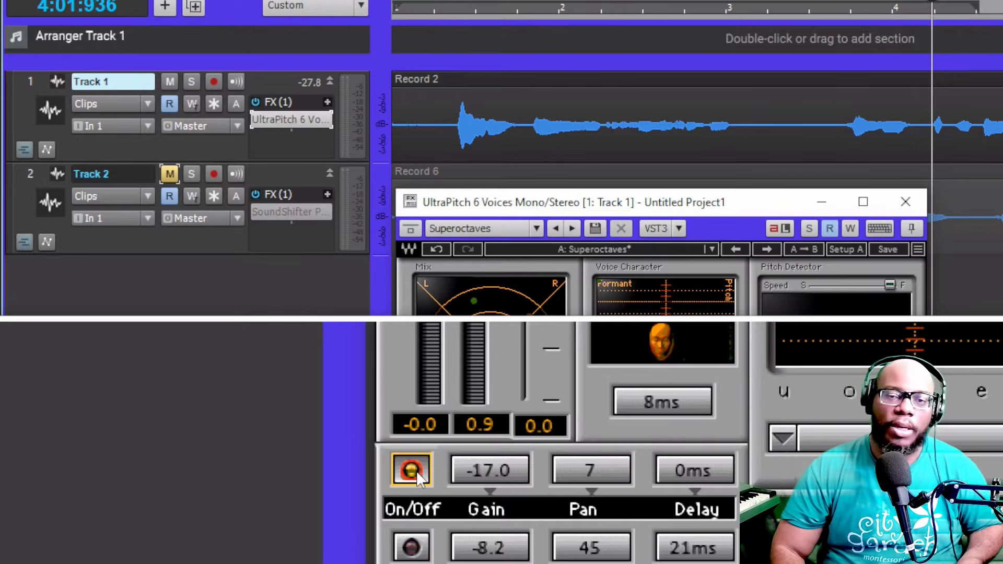
click(487, 471)
drag(455, 466, 455, 350)
key(space)
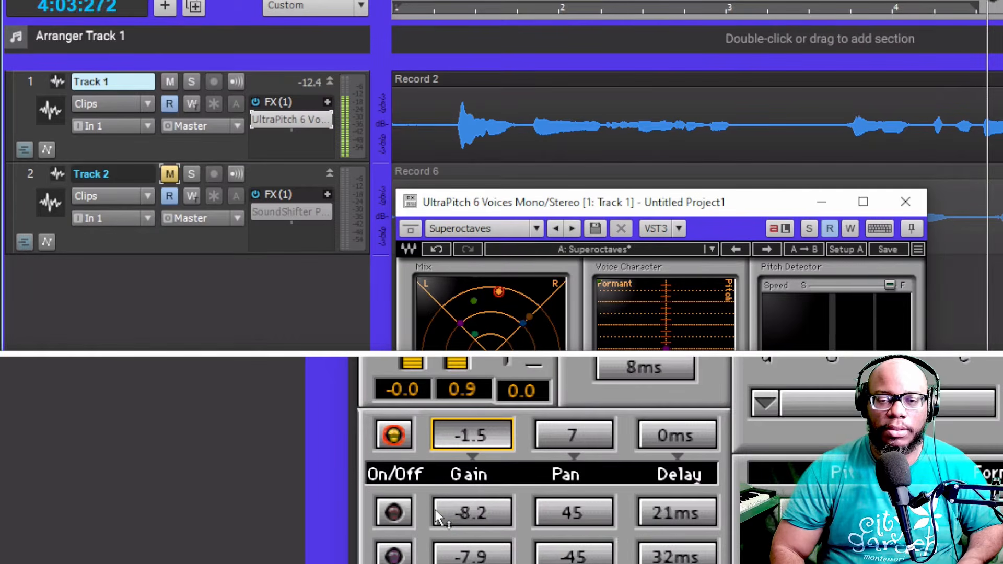
Enable voice 1 and audition it with playback
click(395, 512)
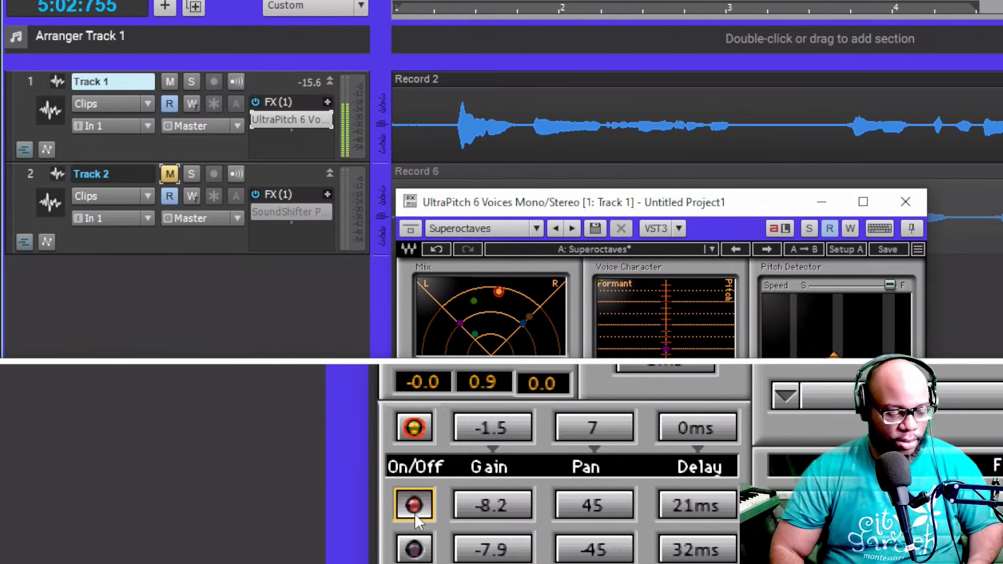
key(space)
key(space)
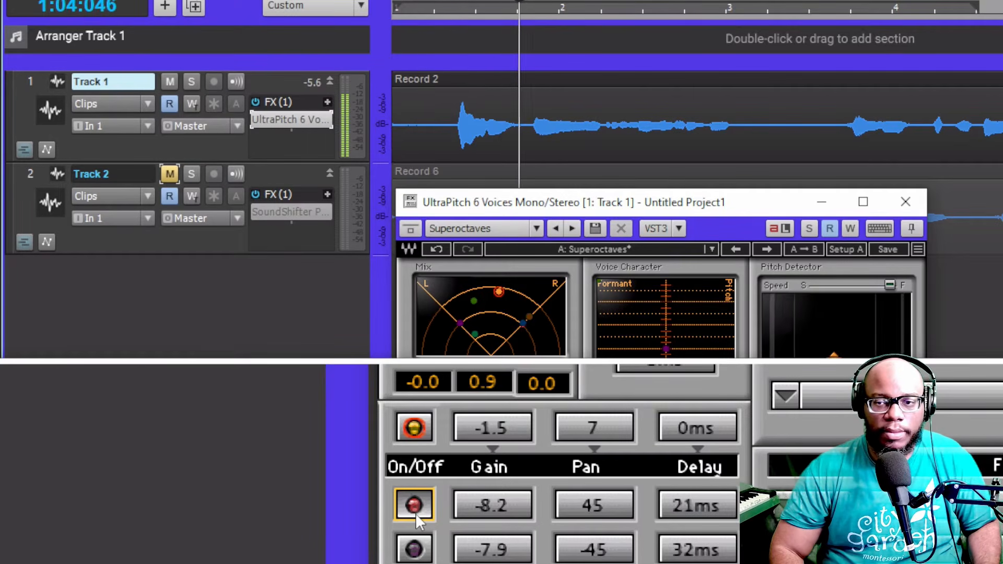
key(space)
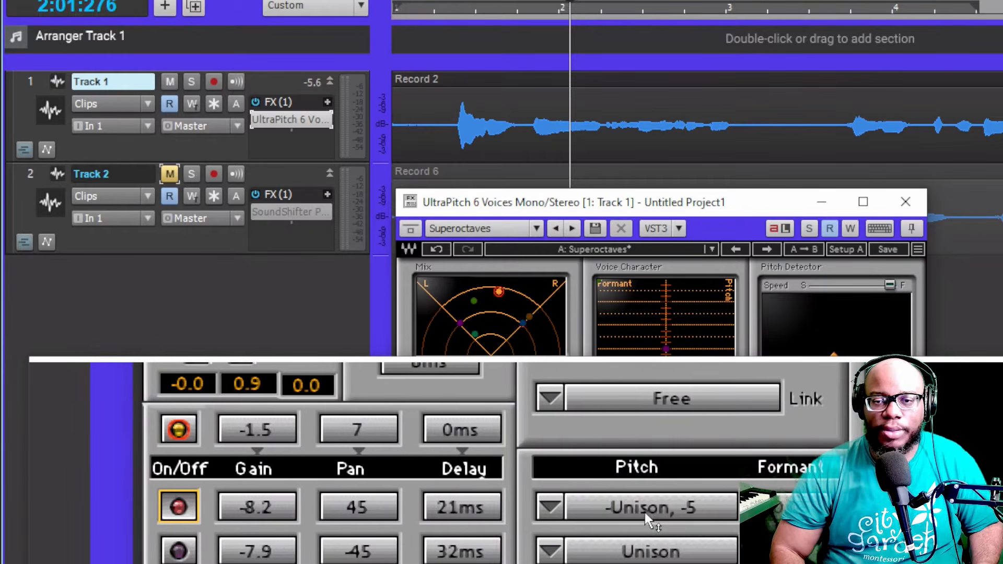
Set voice 1's formant to 0.27 and play back the result
click(639, 513)
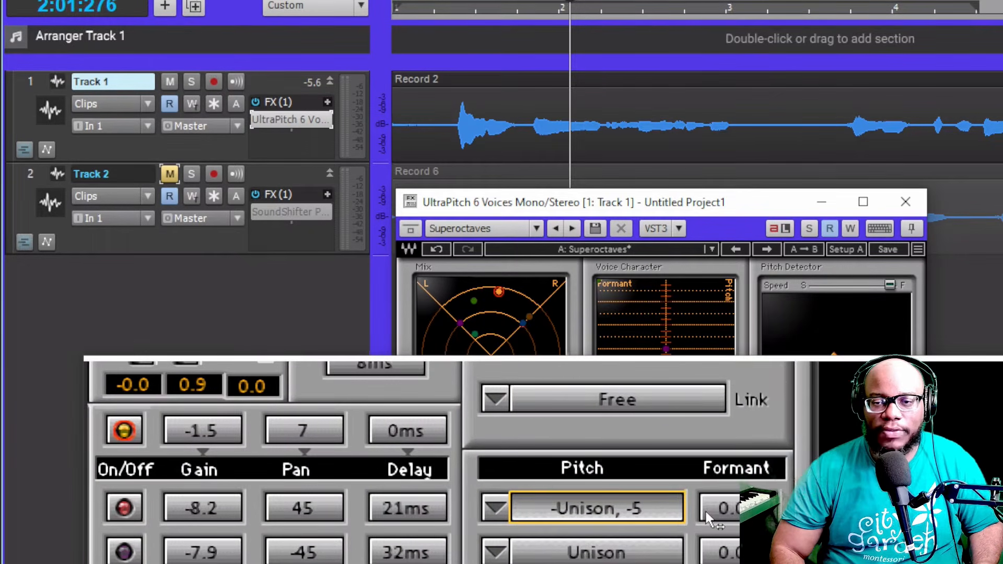
drag(729, 516, 737, 484)
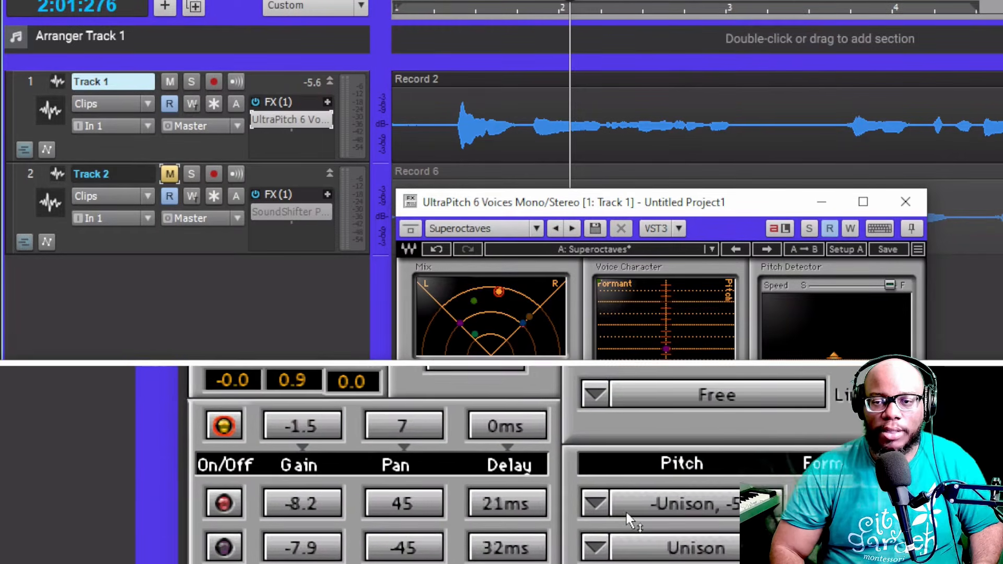
click(662, 508)
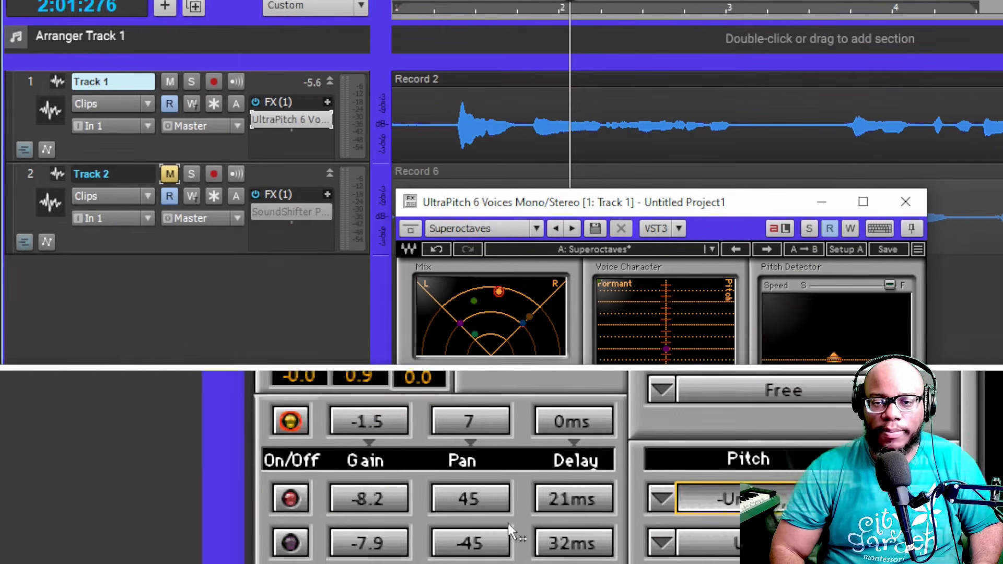
key(space)
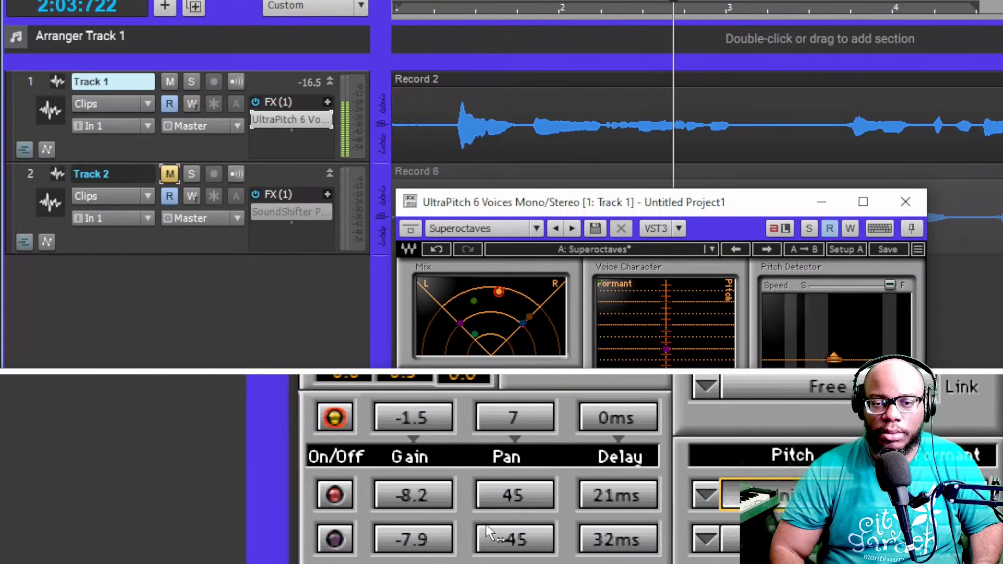
Raise voice 1's gain to -1.9, enable voice 2 and play back
mouse_move(453, 514)
mouse_down()
mouse_move(471, 443)
mouse_move(457, 563)
mouse_move(444, 518)
mouse_up()
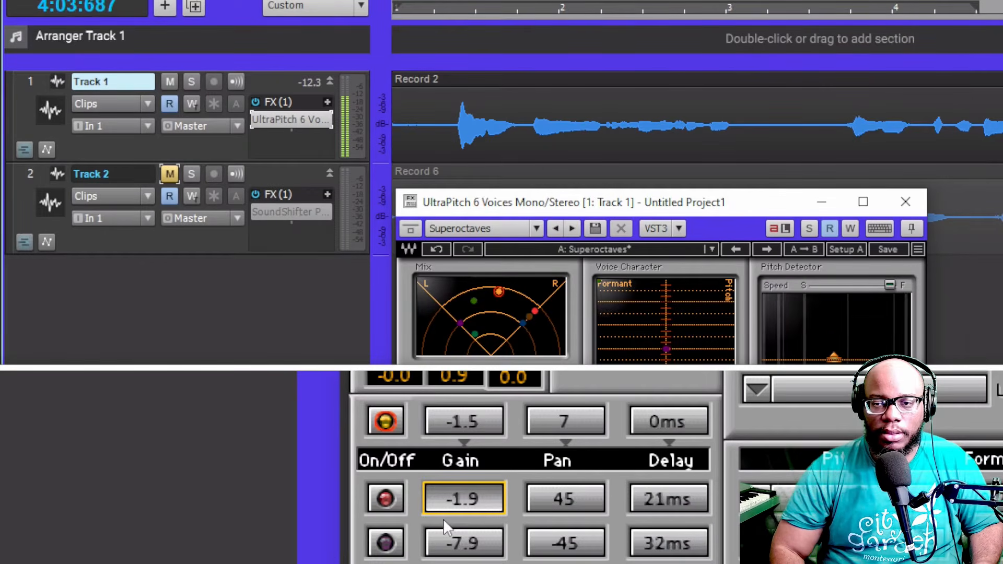
key(space)
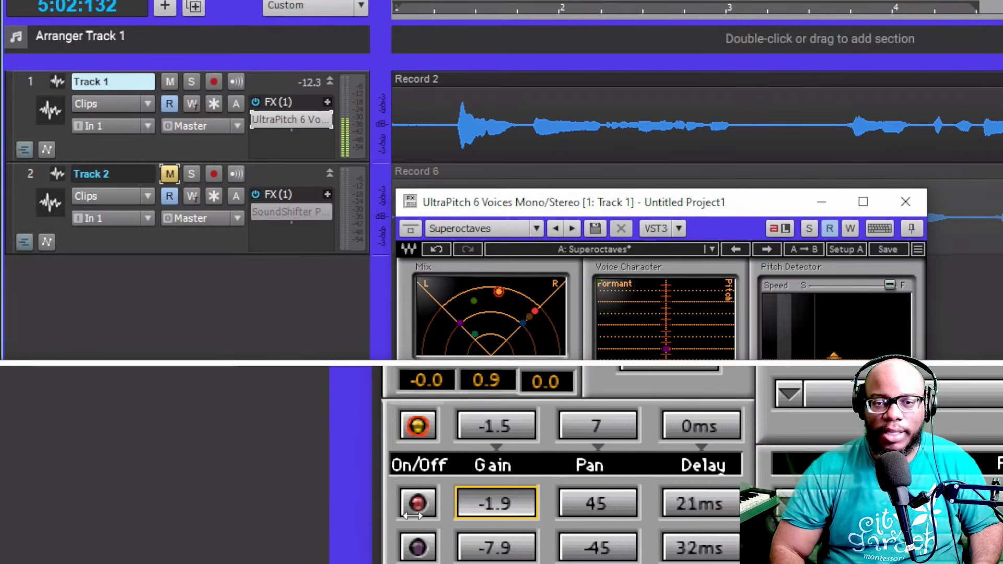
click(414, 530)
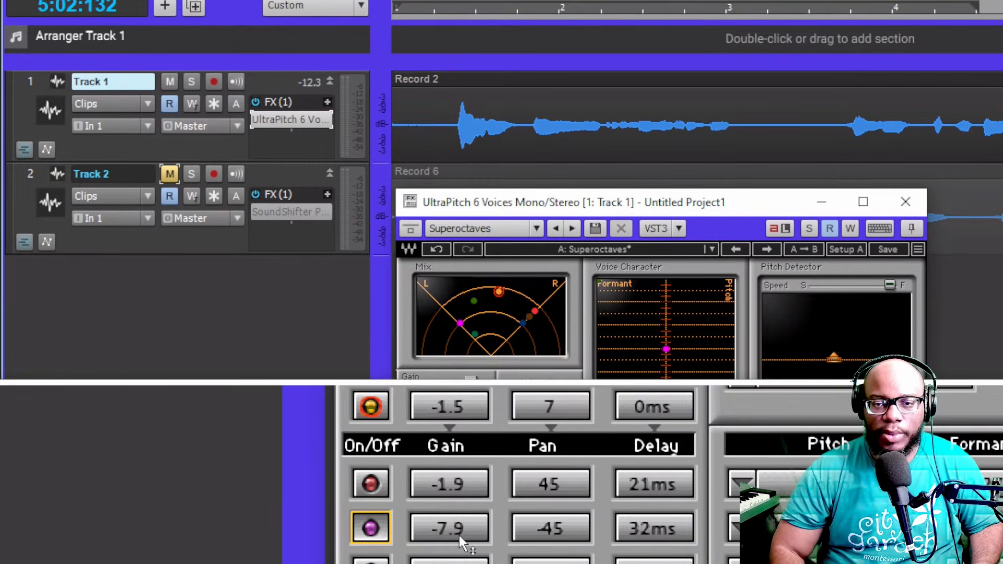
key(space)
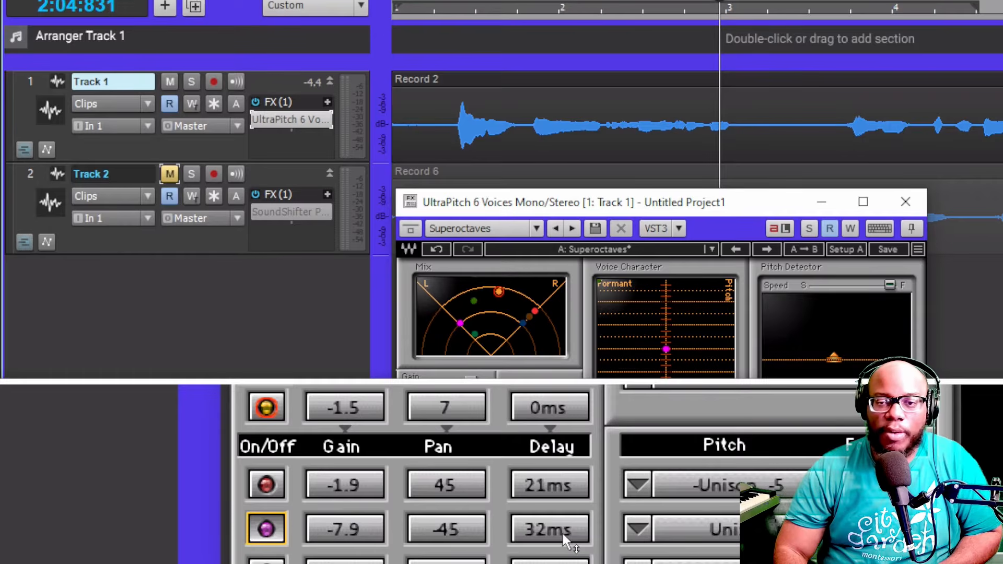
Set voice 2's delay to 14 ms and its formant to 3.08, then play back
click(563, 532)
drag(562, 532, 553, 470)
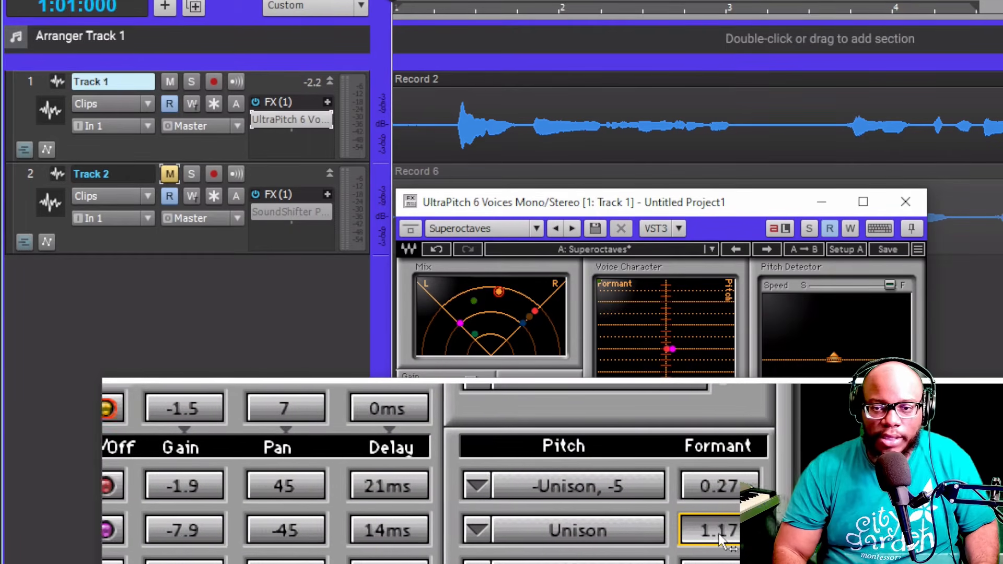
scroll(716, 534, up, 4)
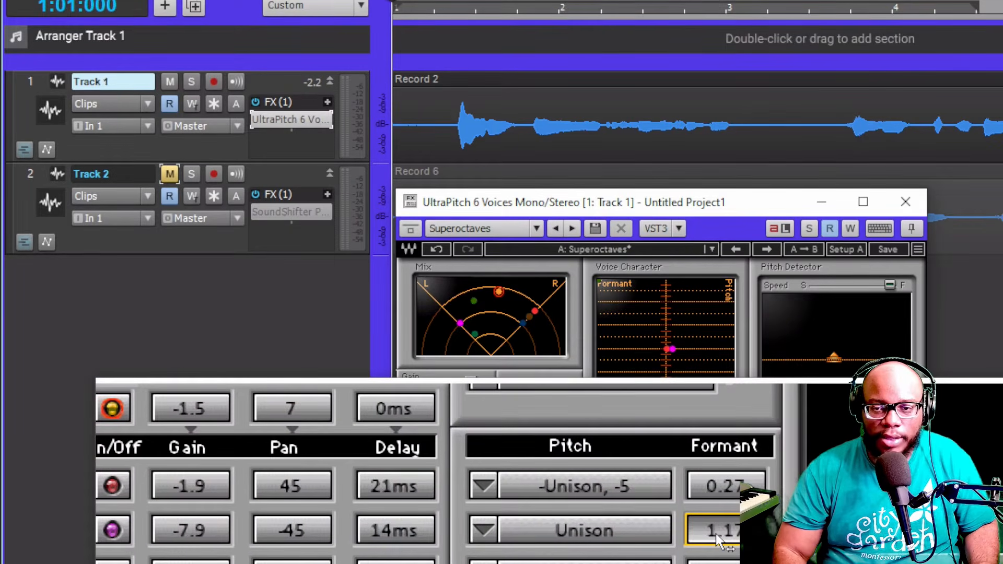
scroll(715, 534, up, 10)
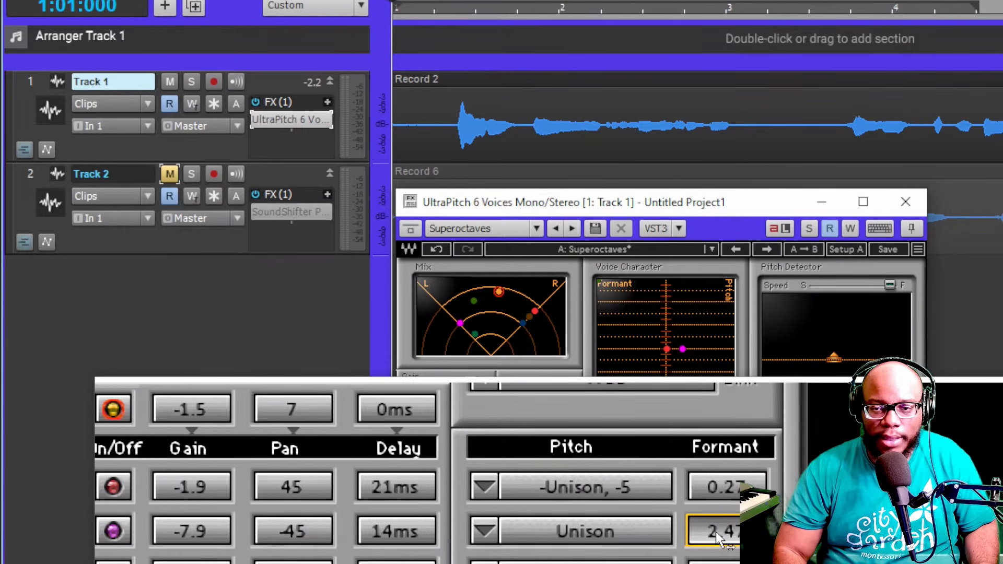
scroll(716, 535, up, 3)
key(space)
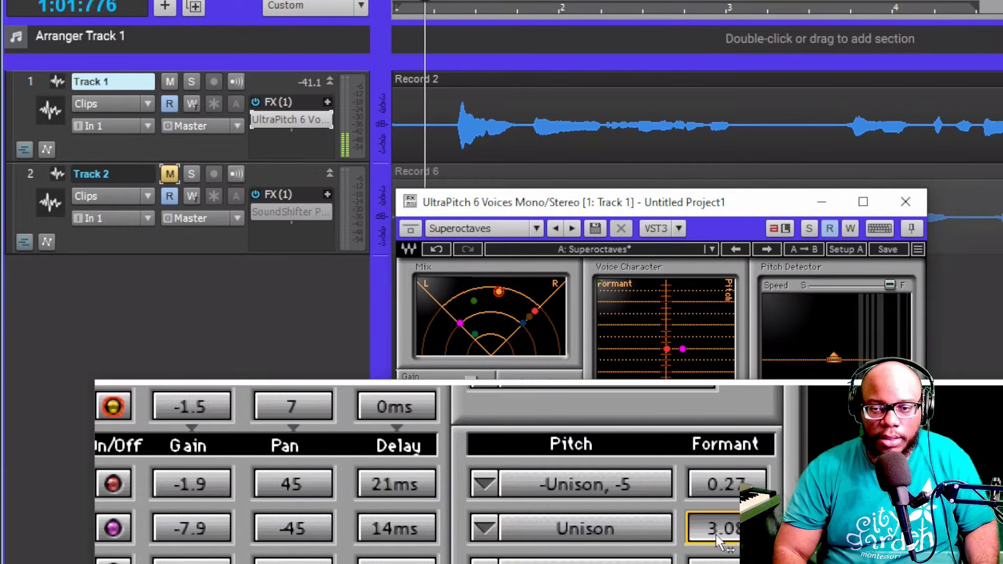
Bypass the UltraPitch plugin on Track 1 and open the SoundShifter Pitch plugin on Track 2
scroll(716, 530, up, 6)
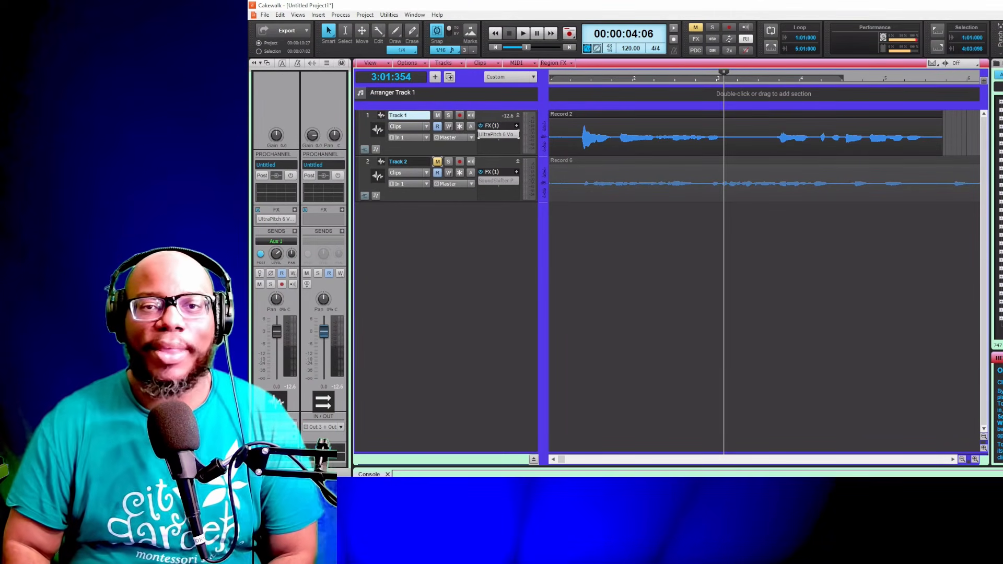
click(480, 136)
click(482, 181)
double_click(503, 181)
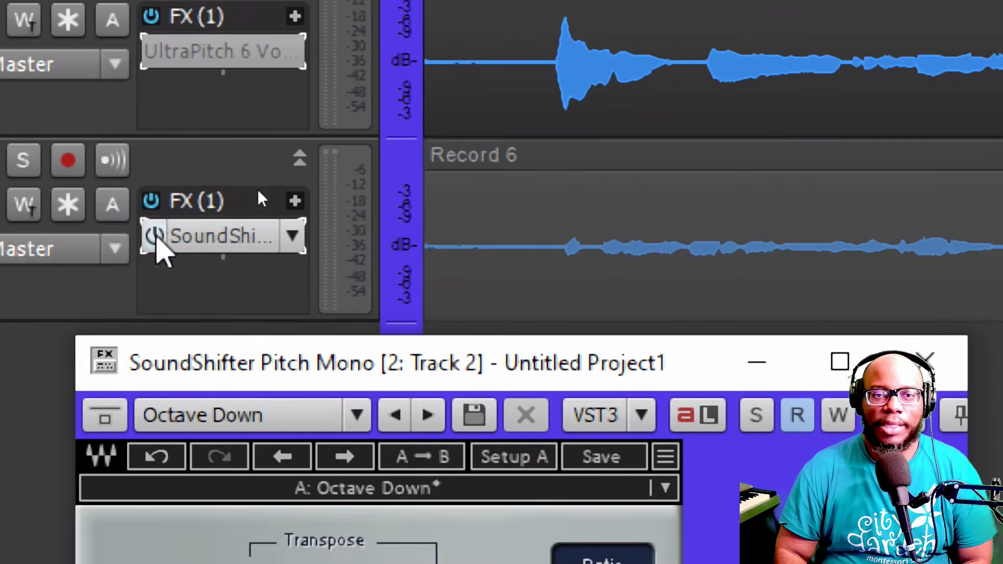
Toggle the SoundShifter plugin's bypass on Track 2 and play back the project to compare
click(168, 58)
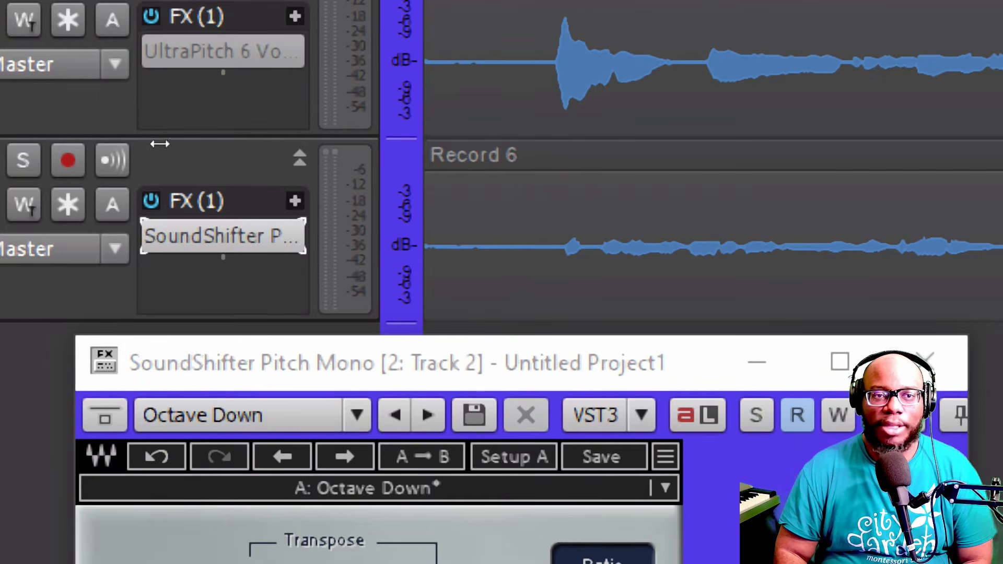
click(168, 154)
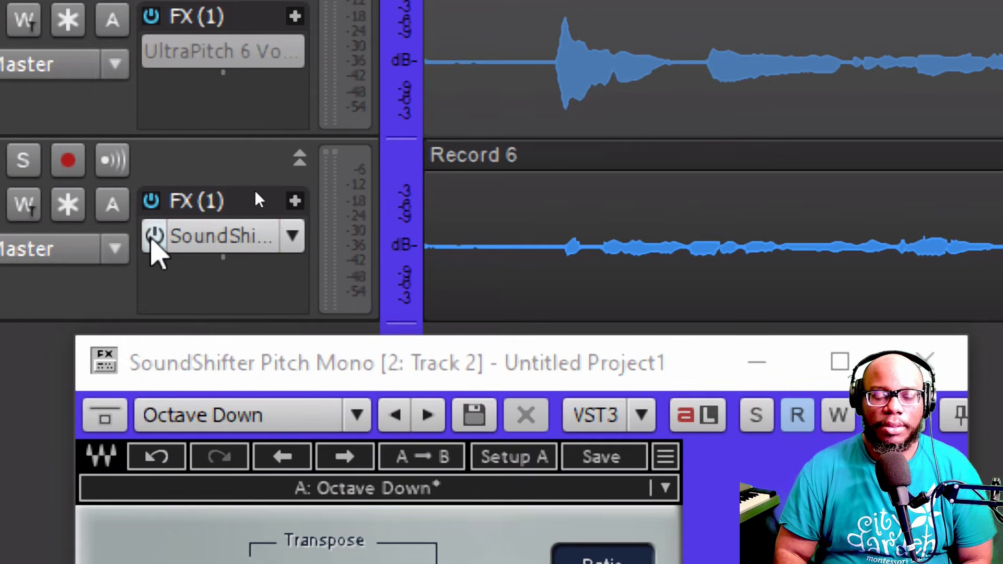
click(151, 236)
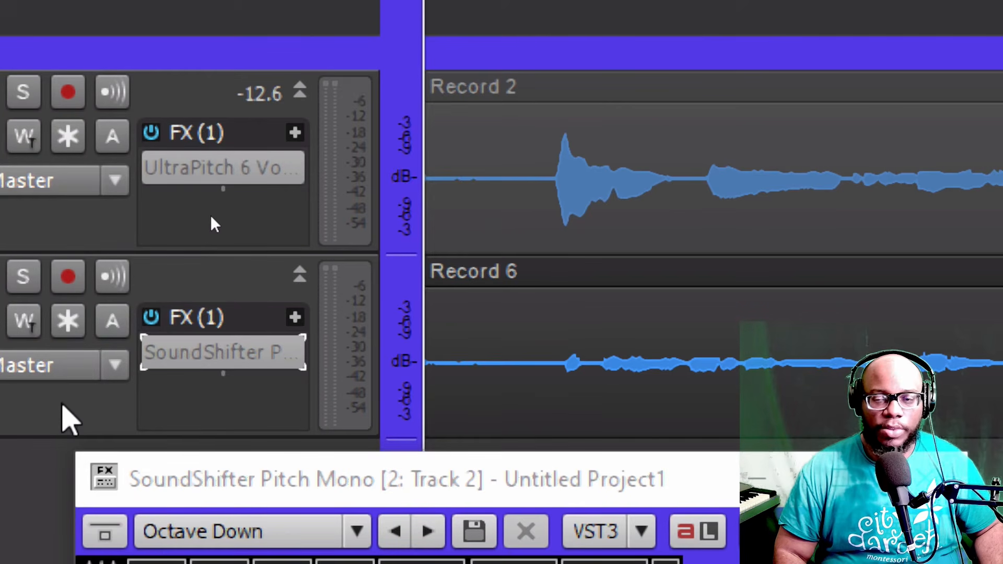
key(space)
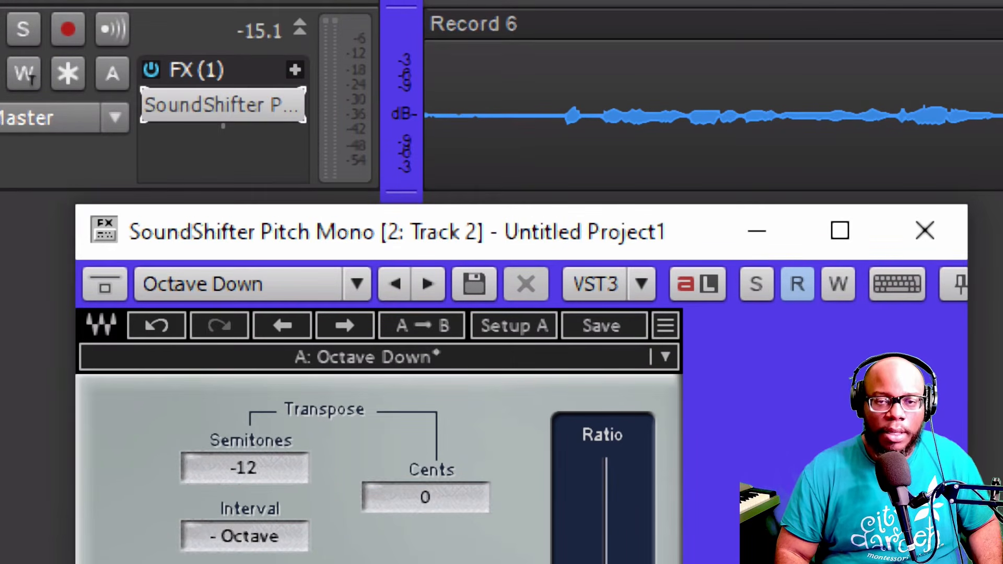
Move the SoundShifter Ratio slider to about 0 semitones and 69 cents, then play back the result
drag(607, 563, 607, 541)
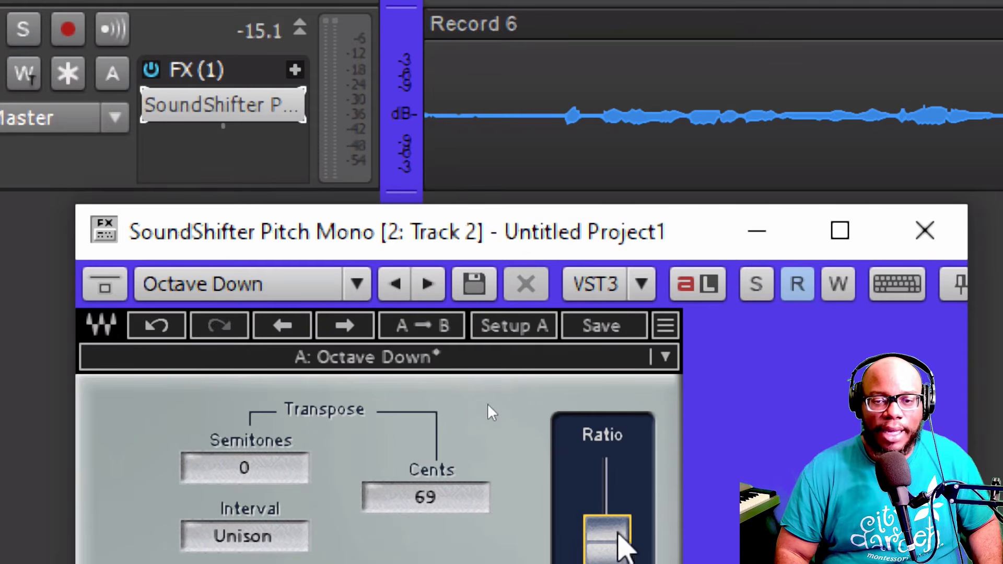
mouse_move(609, 533)
mouse_down()
mouse_move(609, 545)
mouse_move(605, 534)
mouse_up()
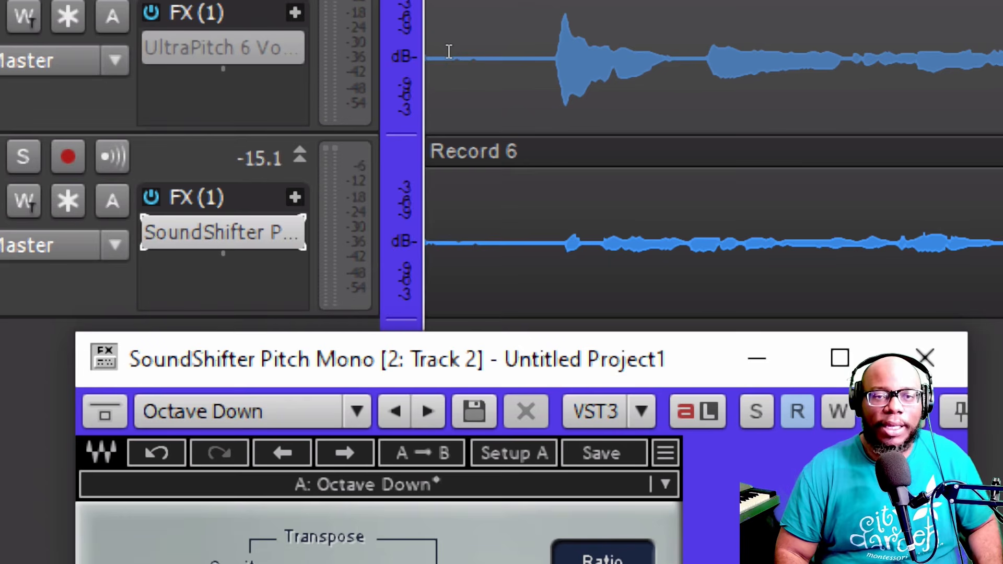
key(space)
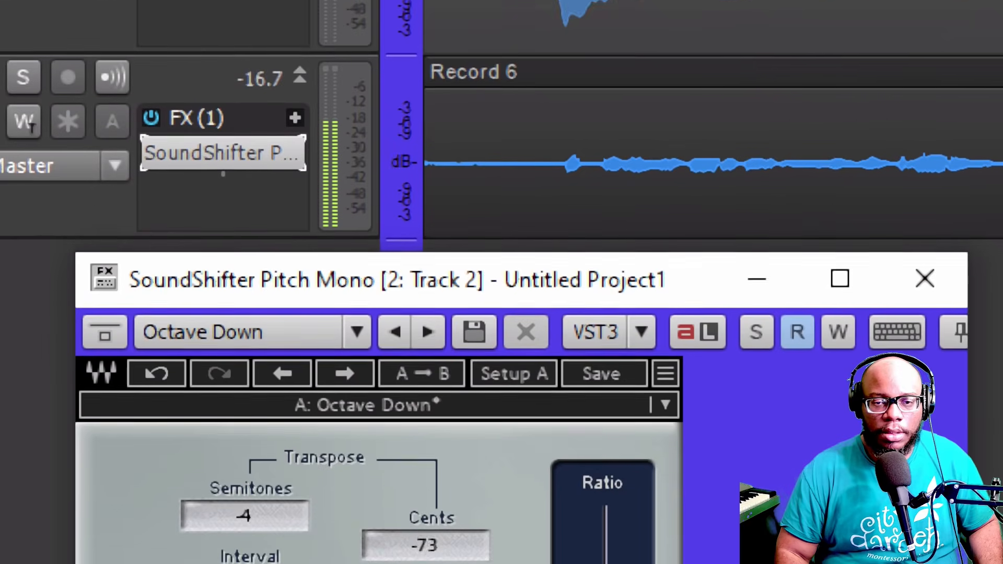
Set the transpose to 12 semitones, an octave, and cycle the Mode through Smooth, Sync and Punch back to Transient
drag(608, 553, 607, 563)
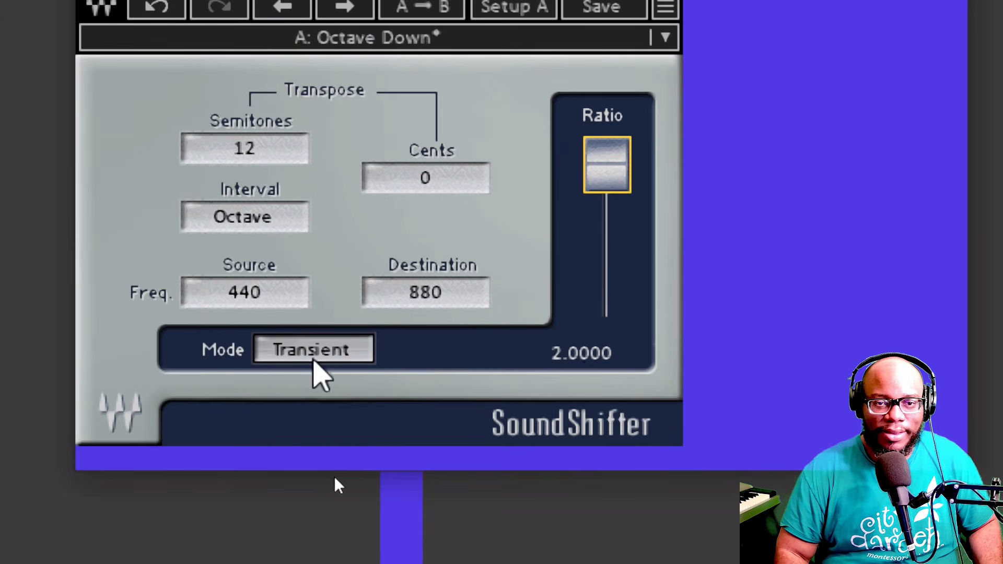
click(308, 360)
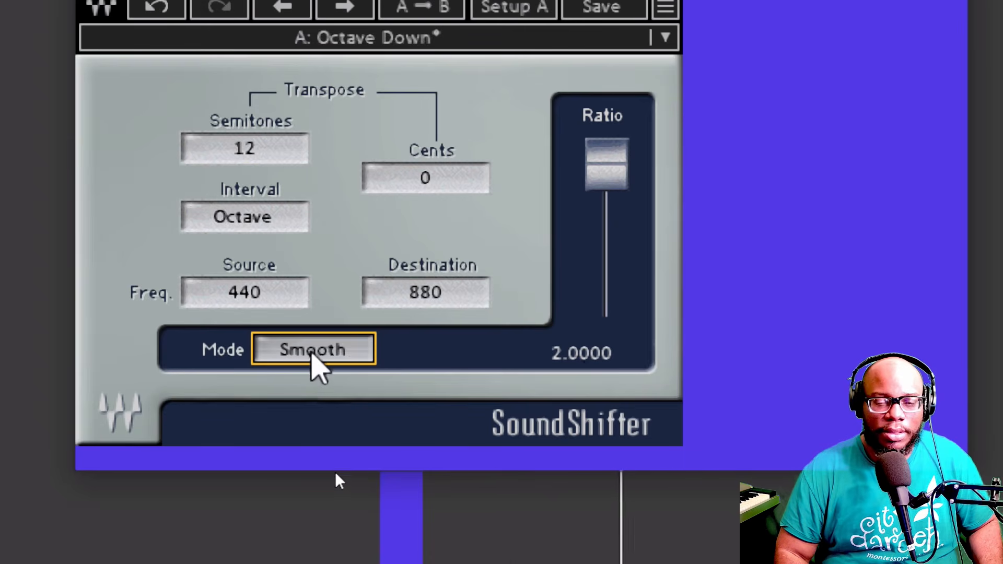
click(312, 355)
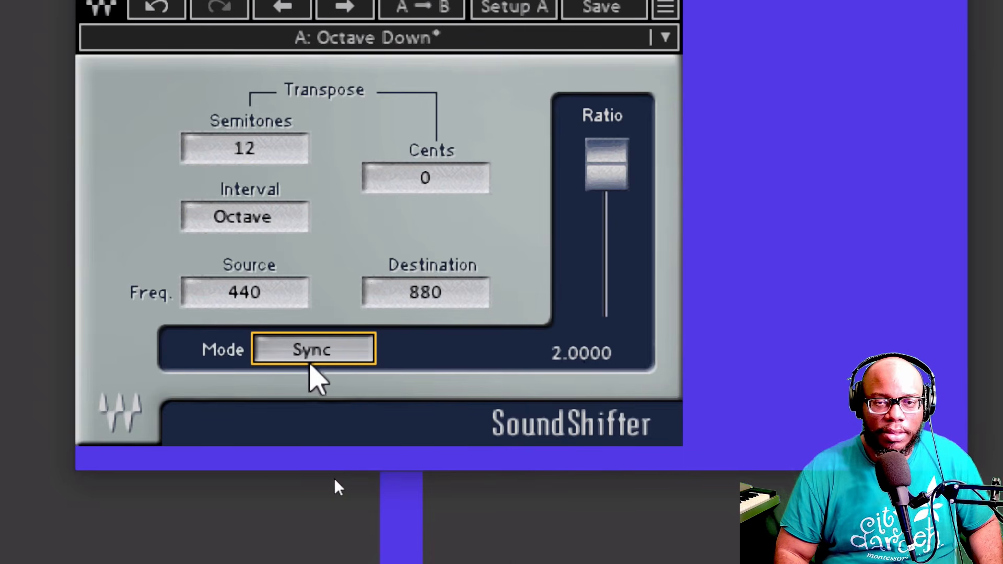
click(312, 360)
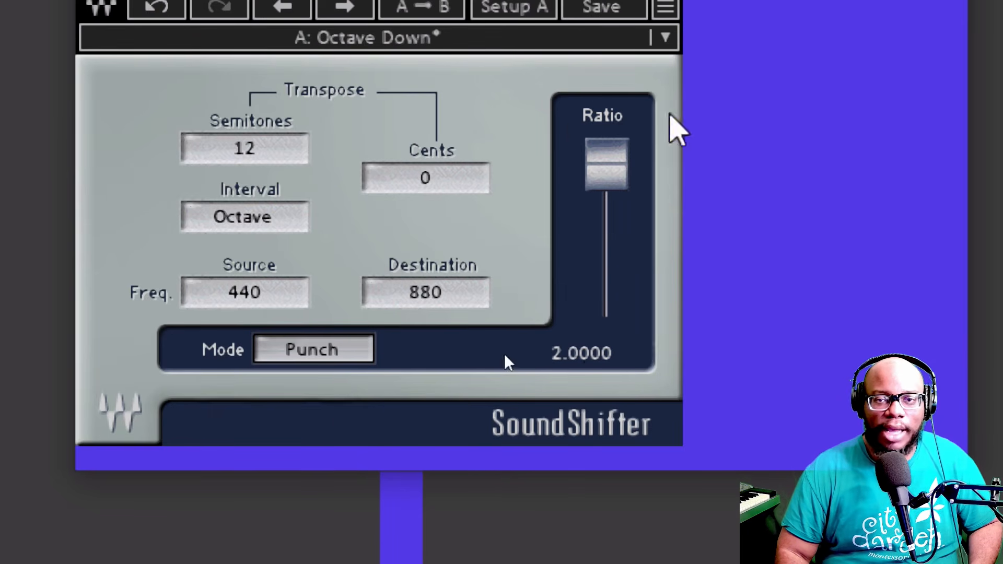
click(358, 348)
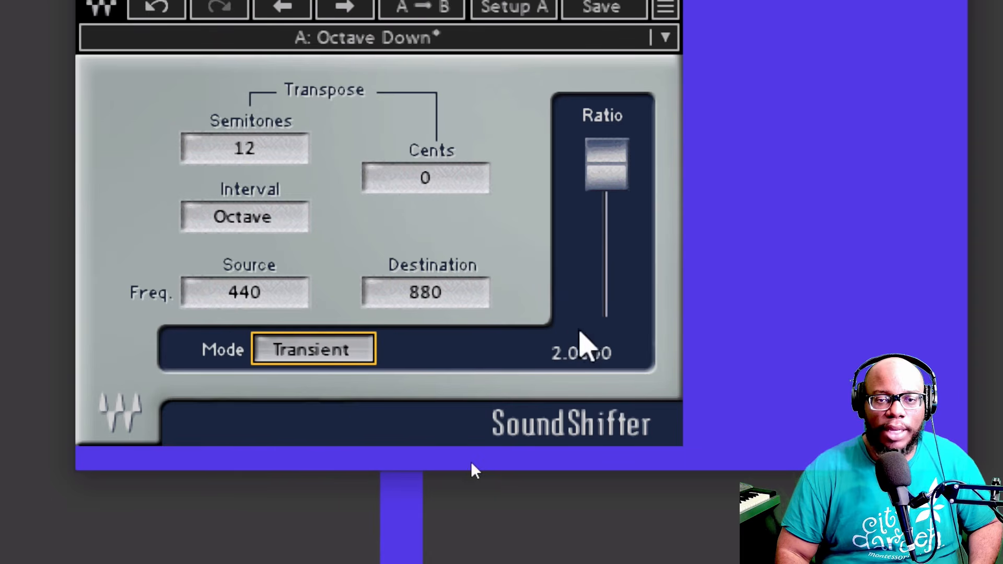